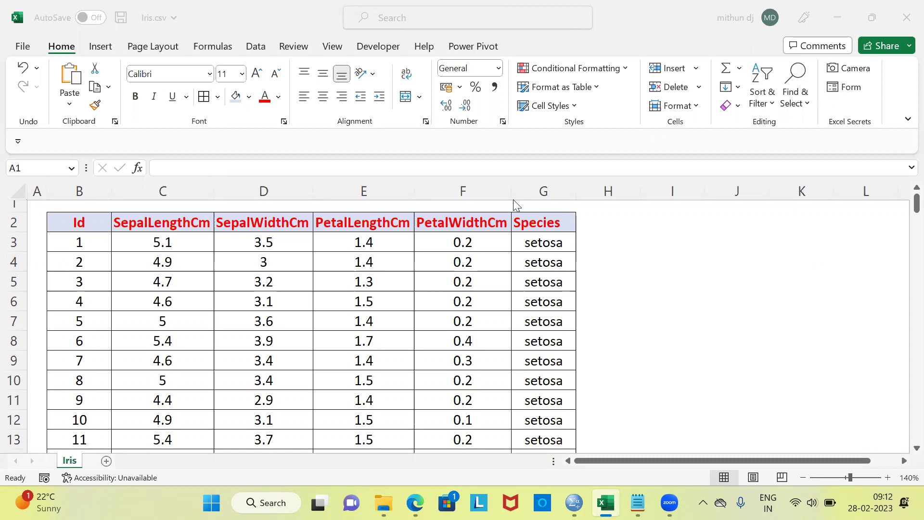
left_click(38, 207)
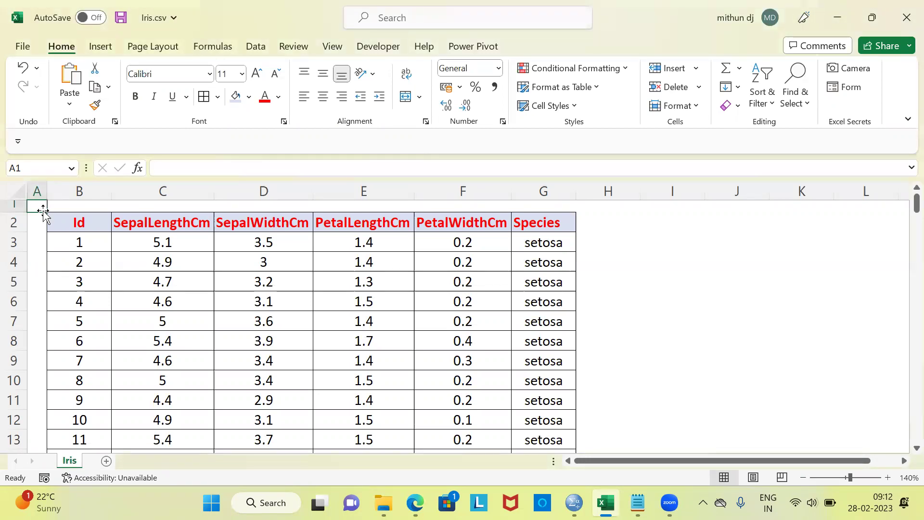
left_click(79, 223)
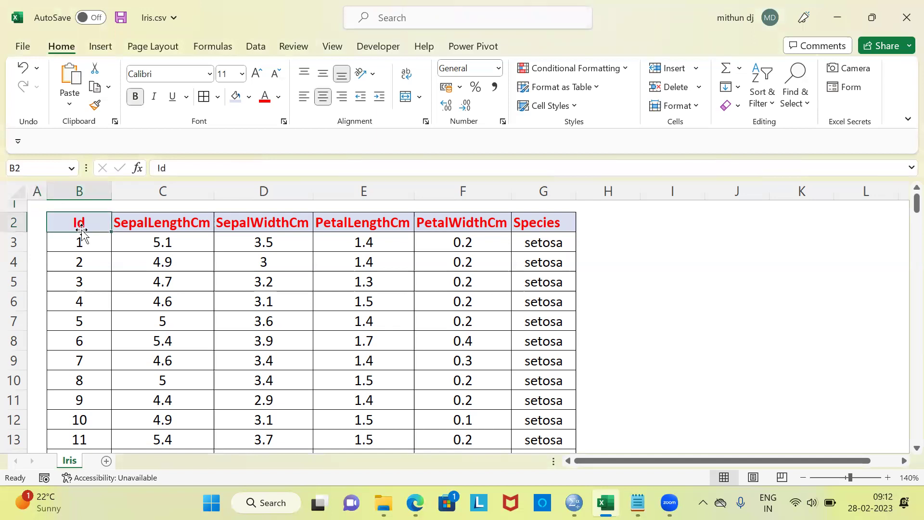
left_click(145, 227)
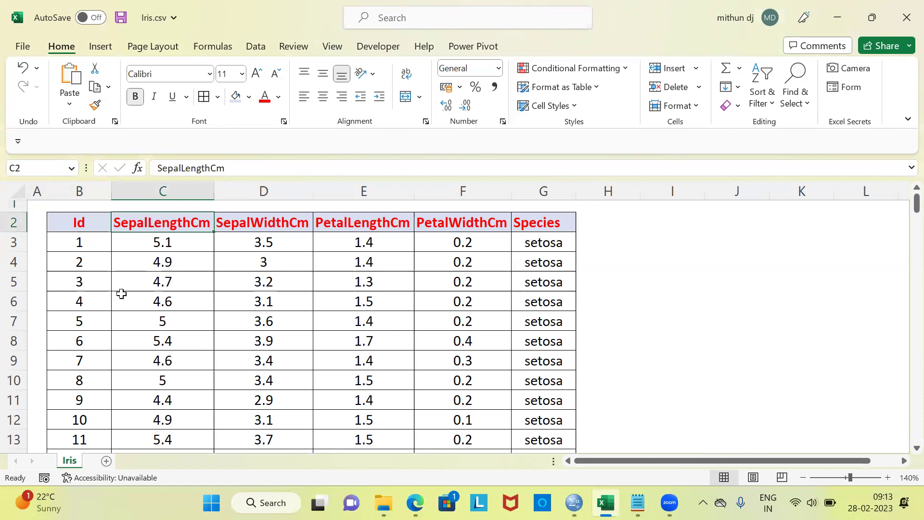
key("Right")
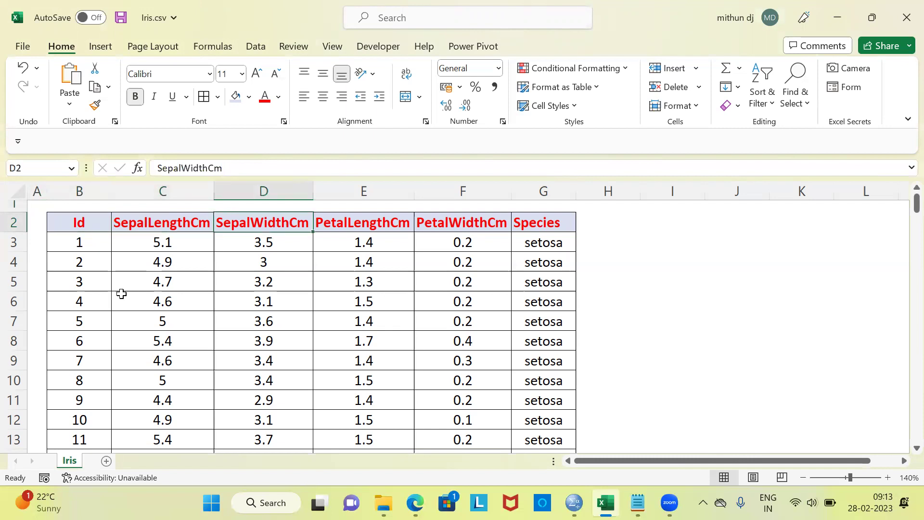
left_click(259, 190)
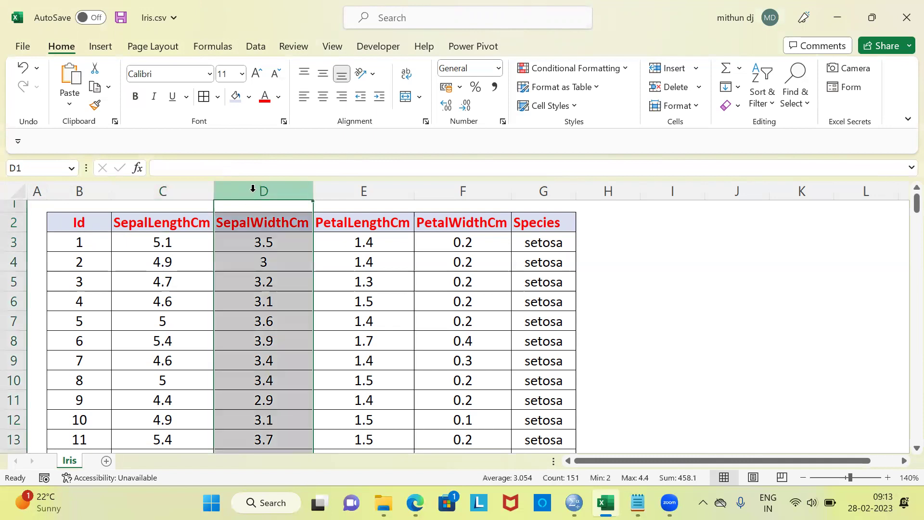
left_click(357, 182)
left_click(437, 189)
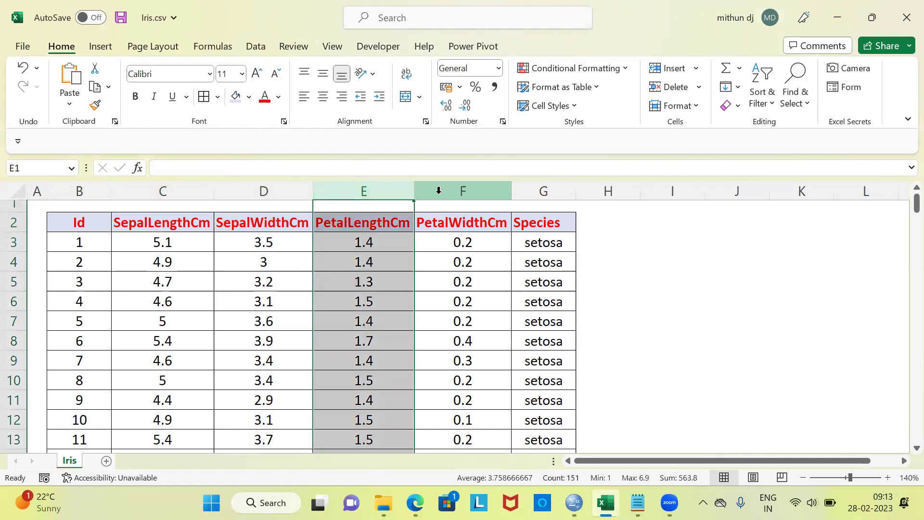
left_click_drag(188, 190, 446, 193)
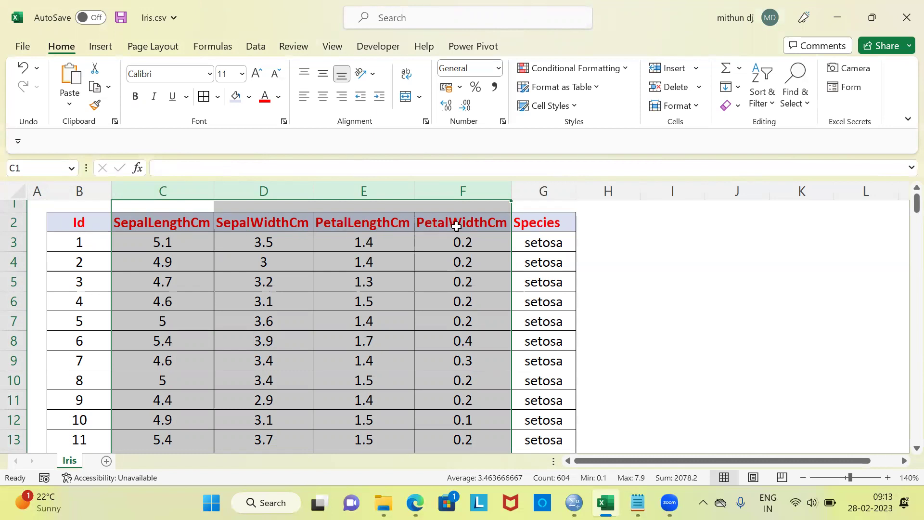
left_click(546, 191)
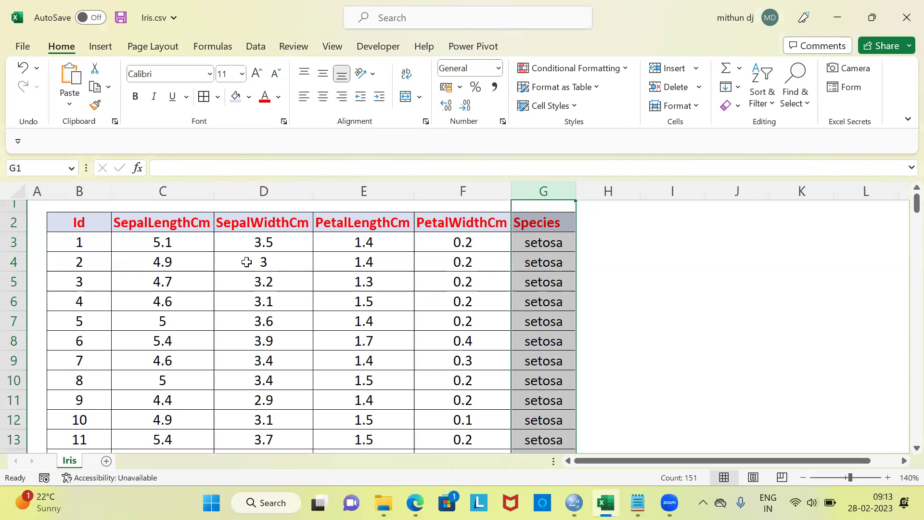
left_click(98, 247)
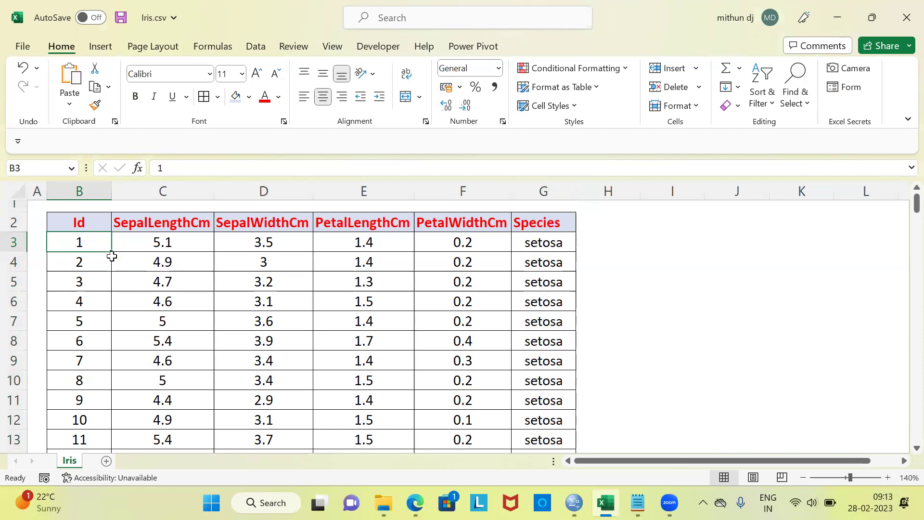
left_click(139, 247)
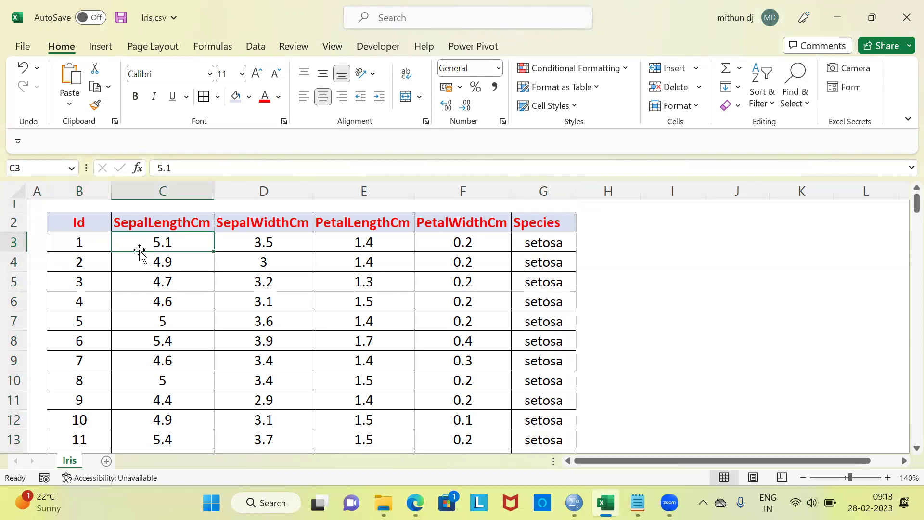
left_click(235, 245)
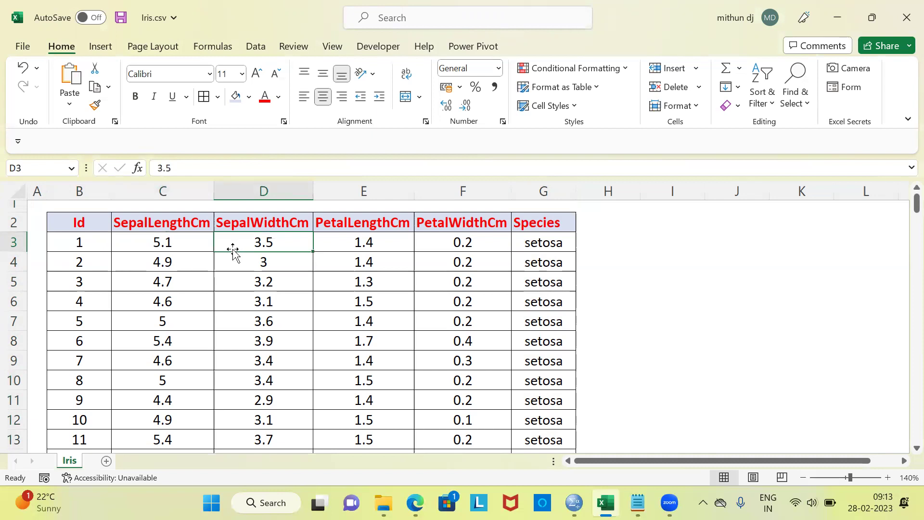
left_click(354, 243)
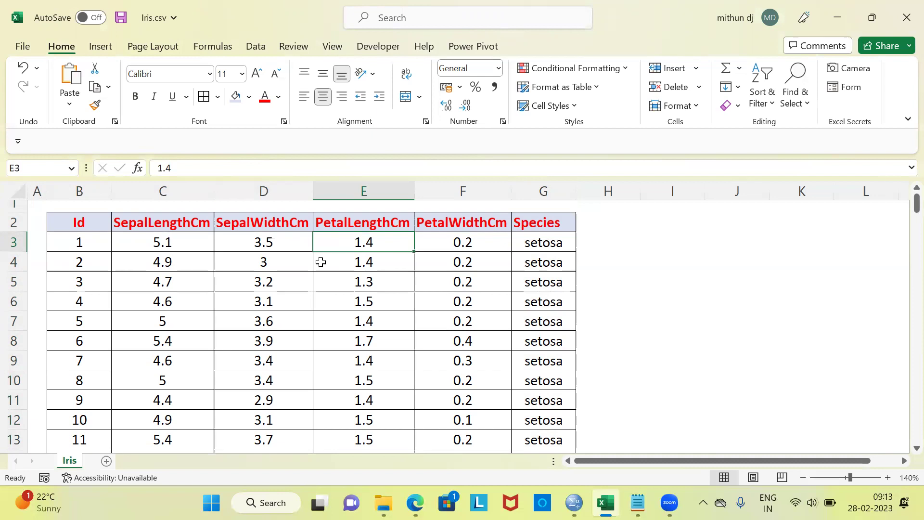
left_click(458, 246)
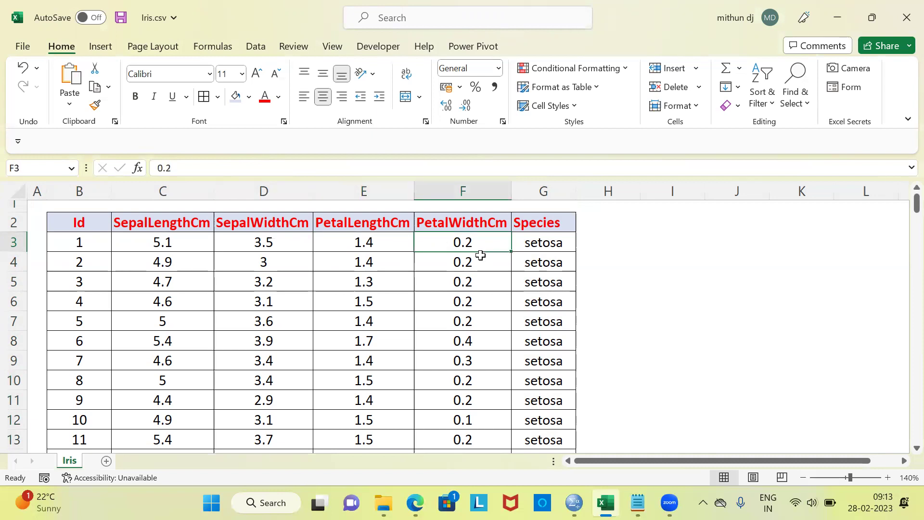
left_click(550, 247)
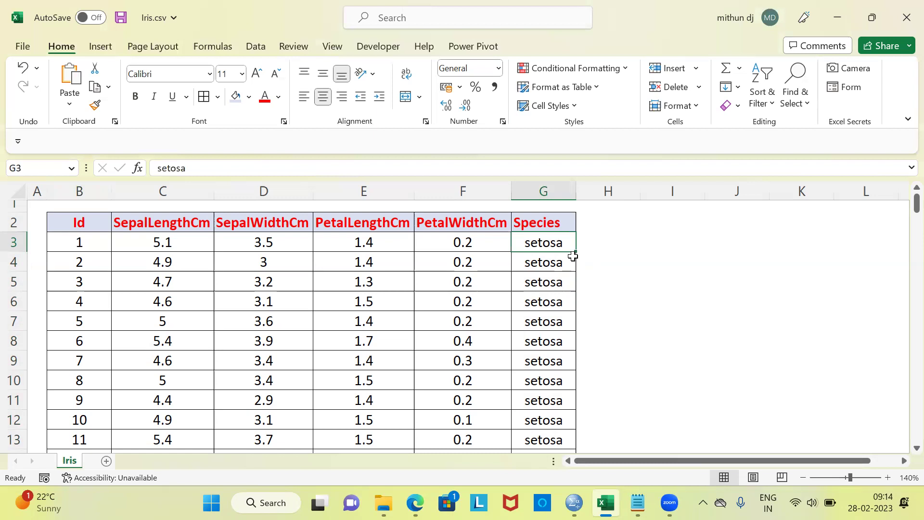
left_click(98, 244)
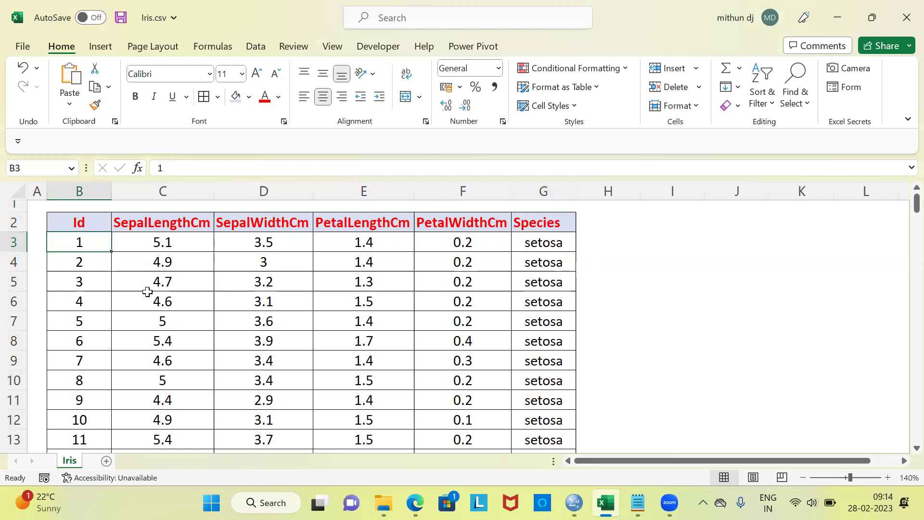
key("ctrl+Down")
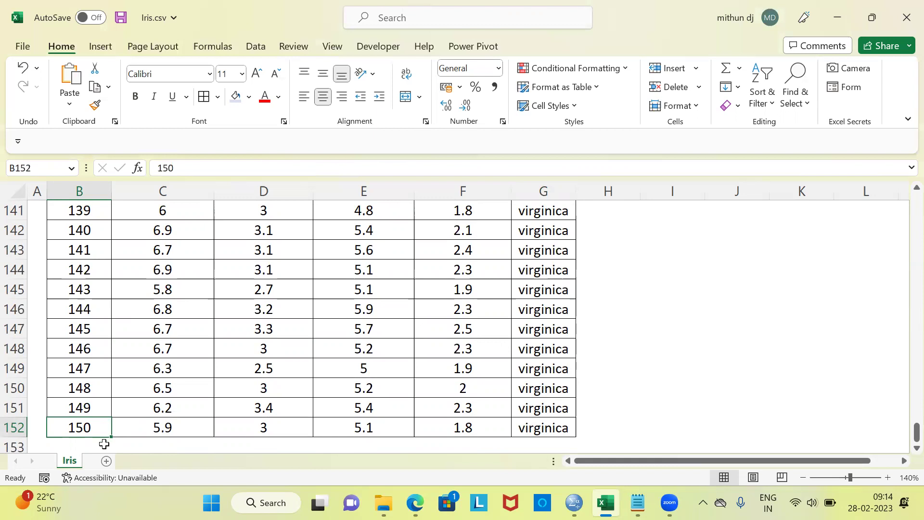
key("ctrl+Up")
key("Up")
key("Down")
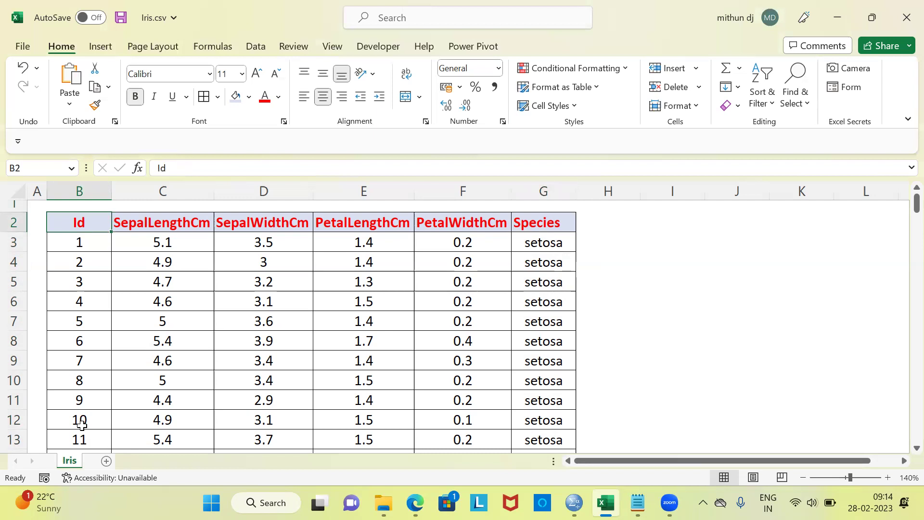
Add AutoFilter to the header row and check the Species values: setosa, versicolor, virginica
left_click(13, 223)
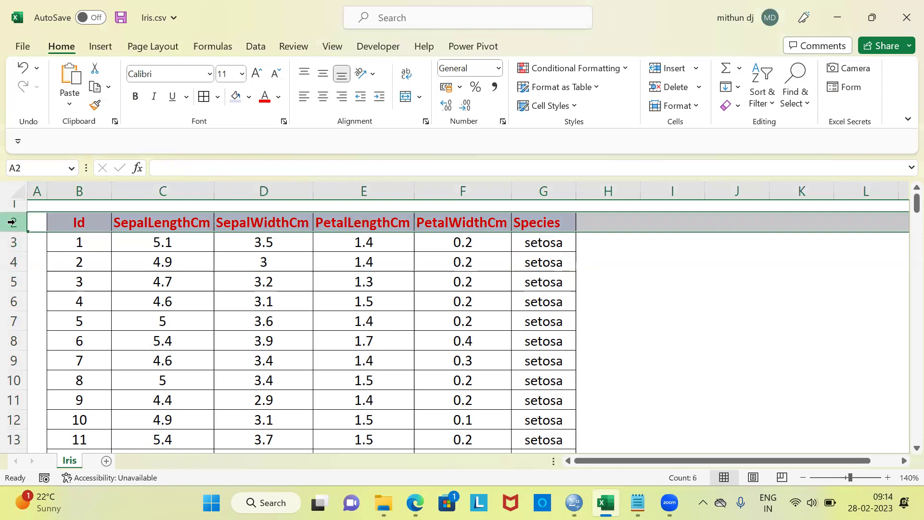
key("alt+d")
key("f")
key("f")
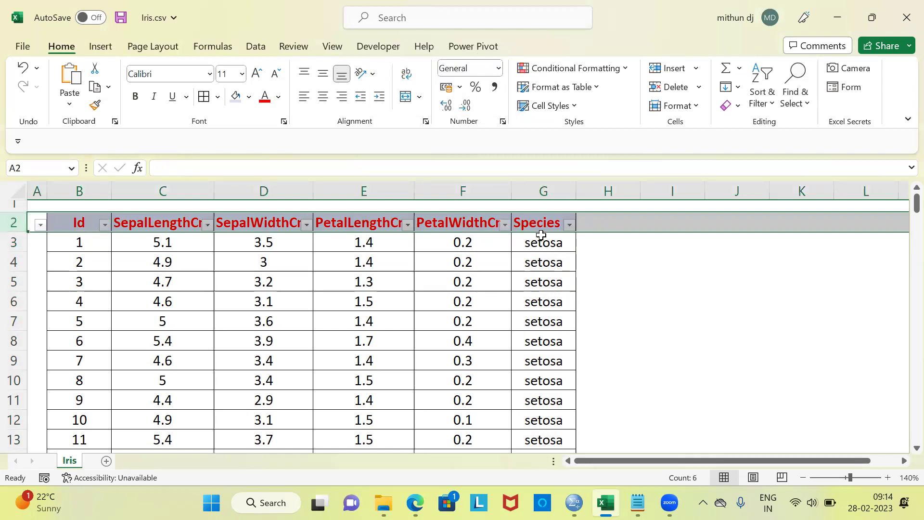
left_click(571, 227)
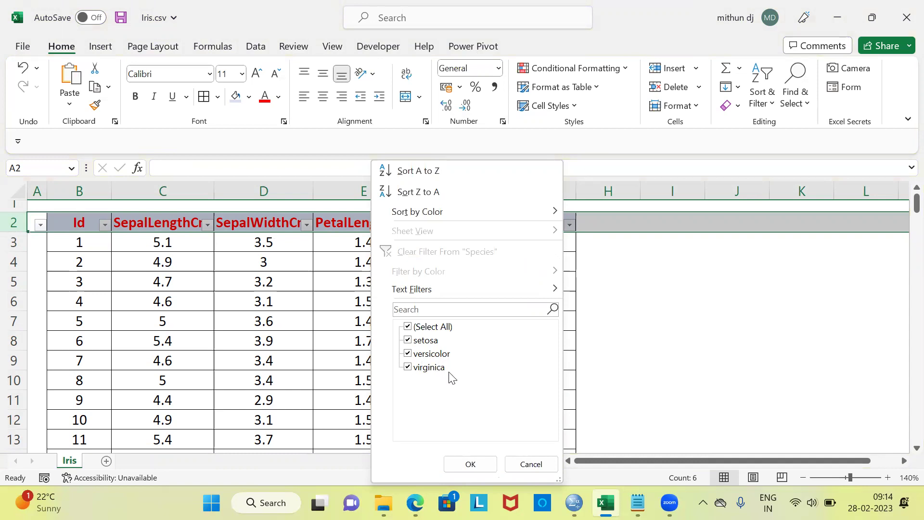
left_click(531, 465)
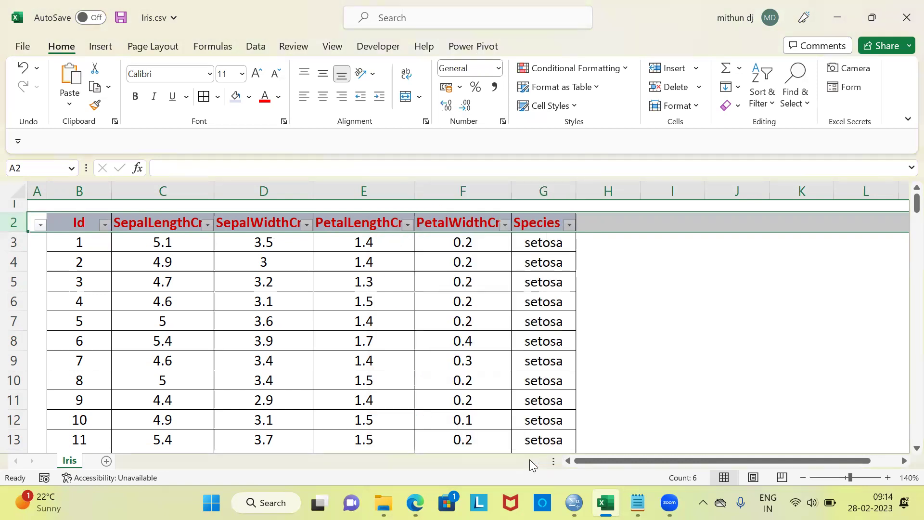
Turn AutoFilter off again so all rows show unfiltered, then deselect the header row
key("alt+d")
key("f")
key("f")
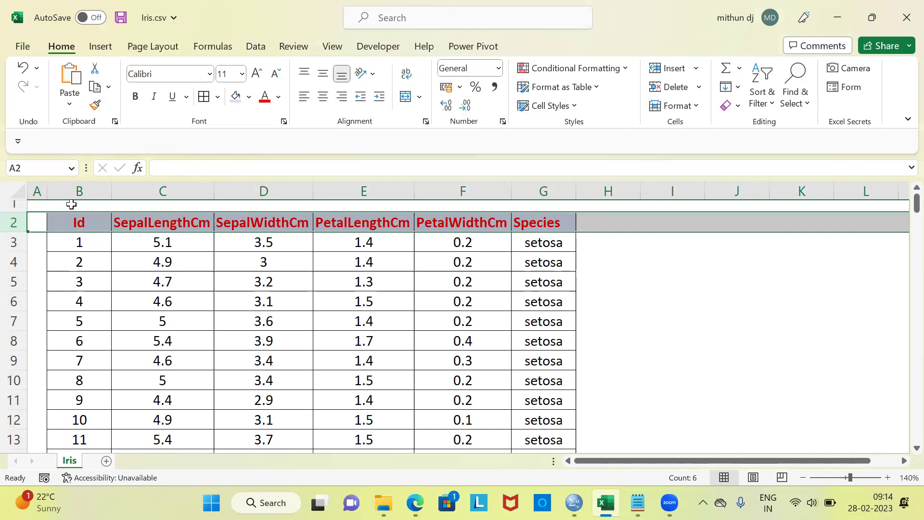
left_click(36, 206)
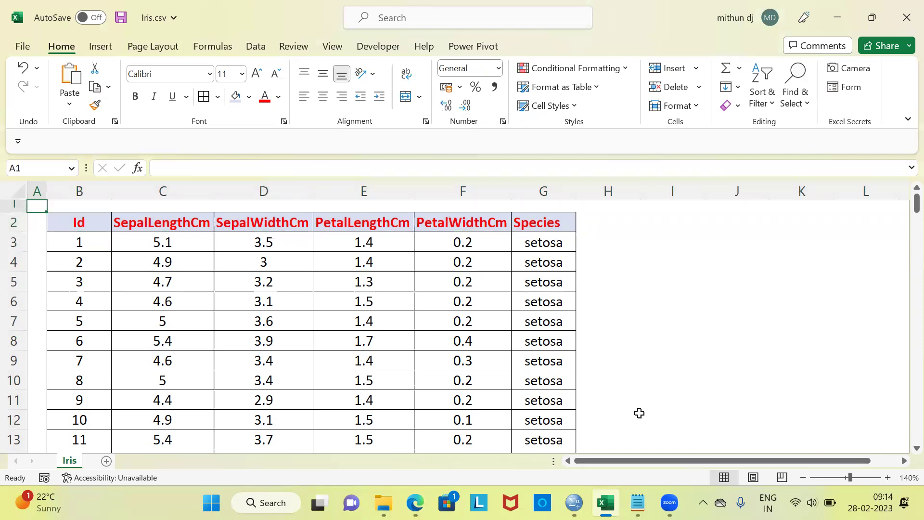
Bring the Iris.csv Notepad window forward and select the header line and first data rows
mouse_move(638, 503)
left_click(620, 449)
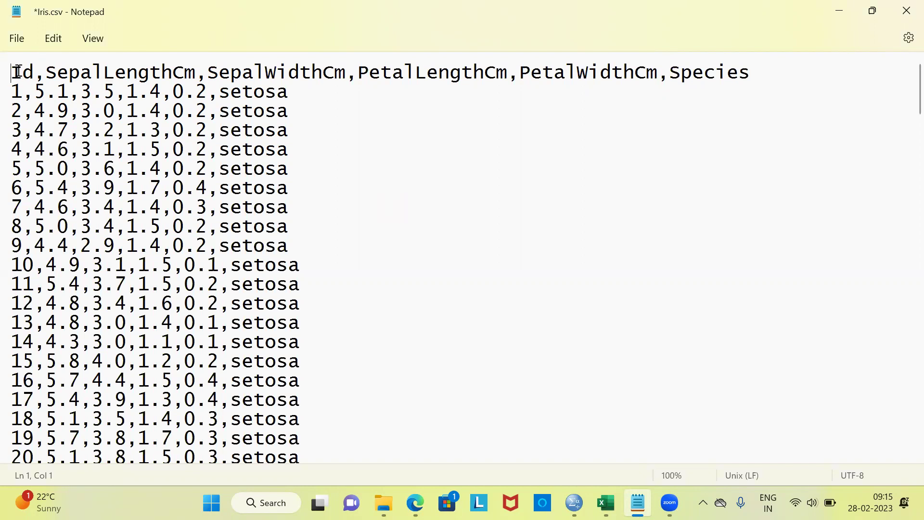
left_click_drag(12, 72, 755, 74)
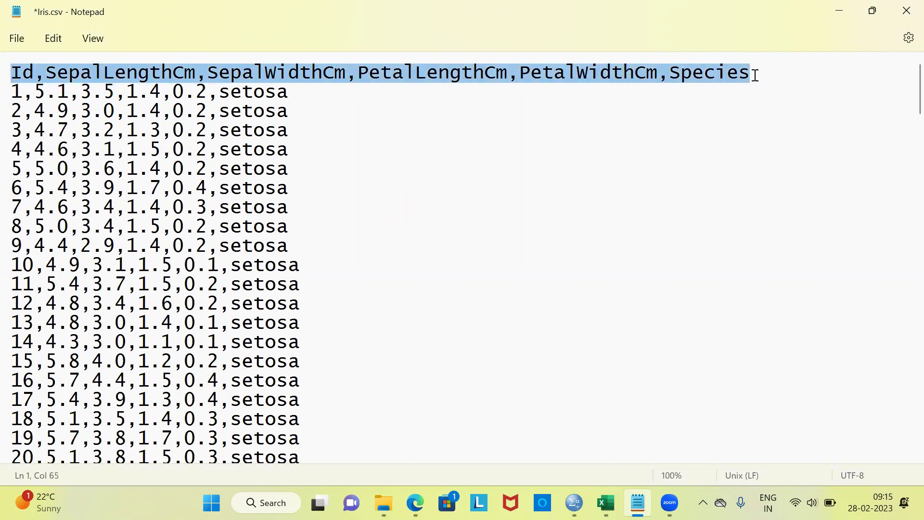
left_click_drag(15, 92, 289, 95)
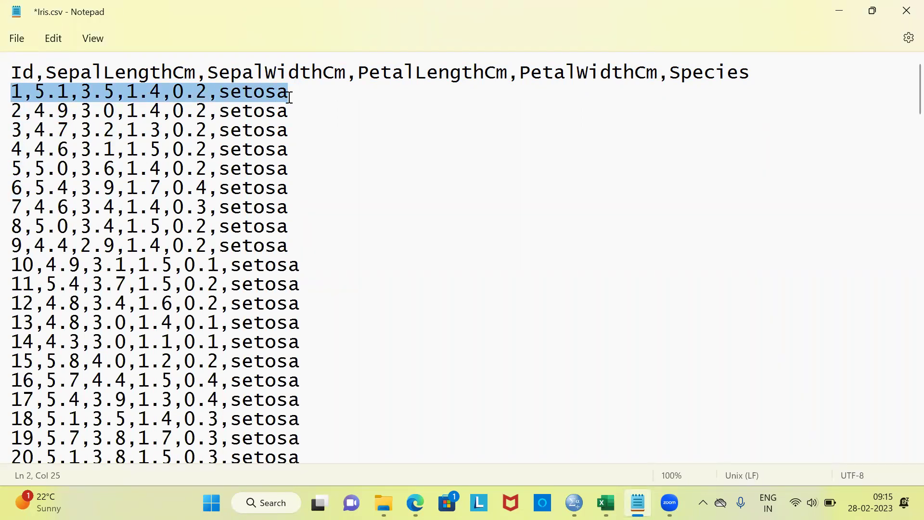
left_click(17, 74)
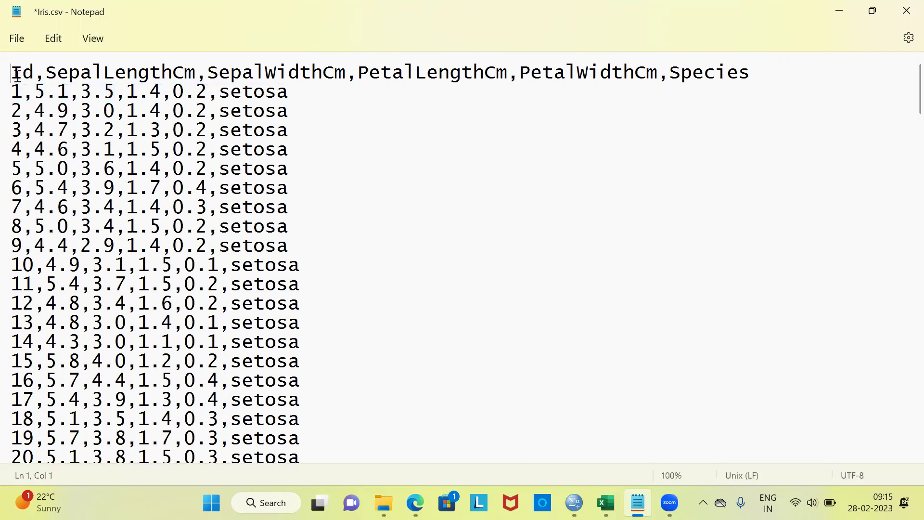
Select all of Iris.csv, header through row 150, and copy it to the clipboard
key("ctrl+a")
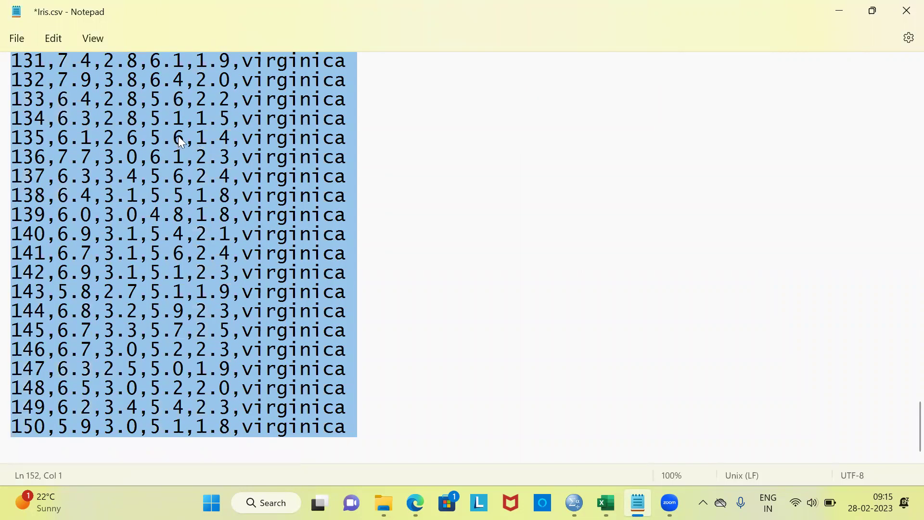
right_click(103, 123)
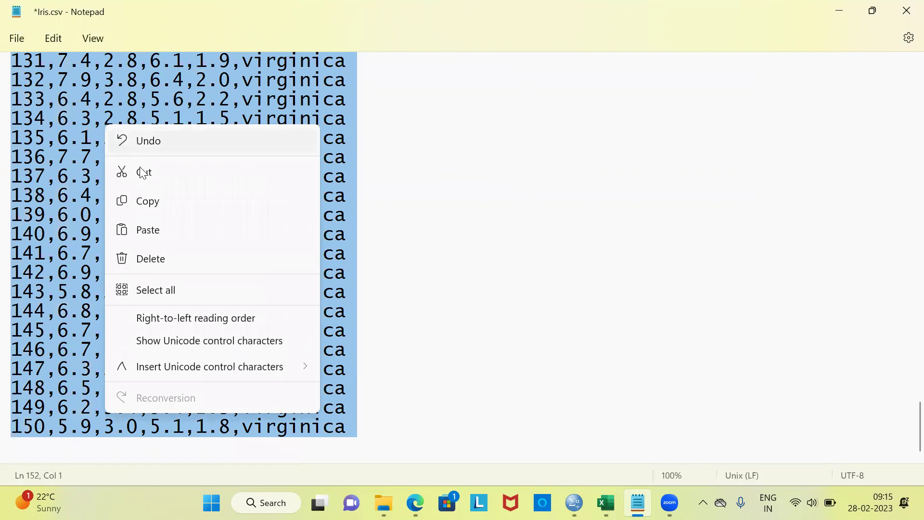
left_click(162, 204)
right_click(131, 157)
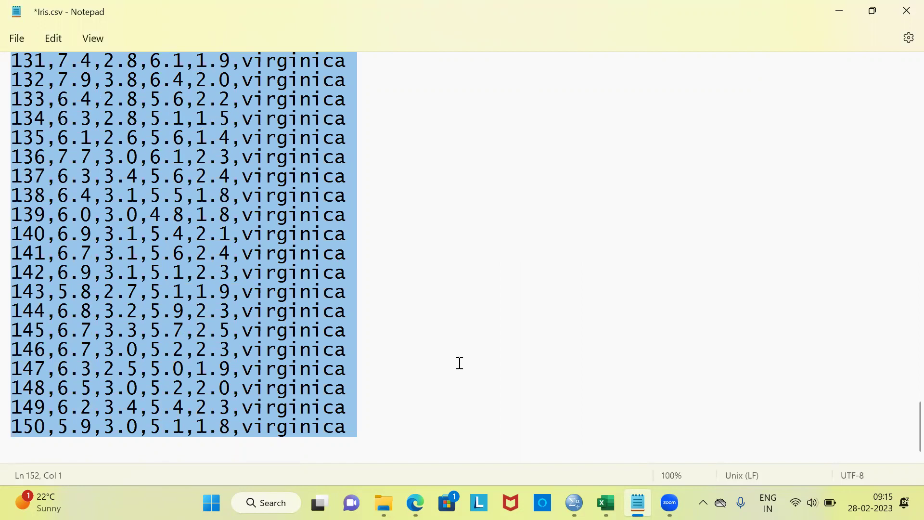
mouse_move(416, 503)
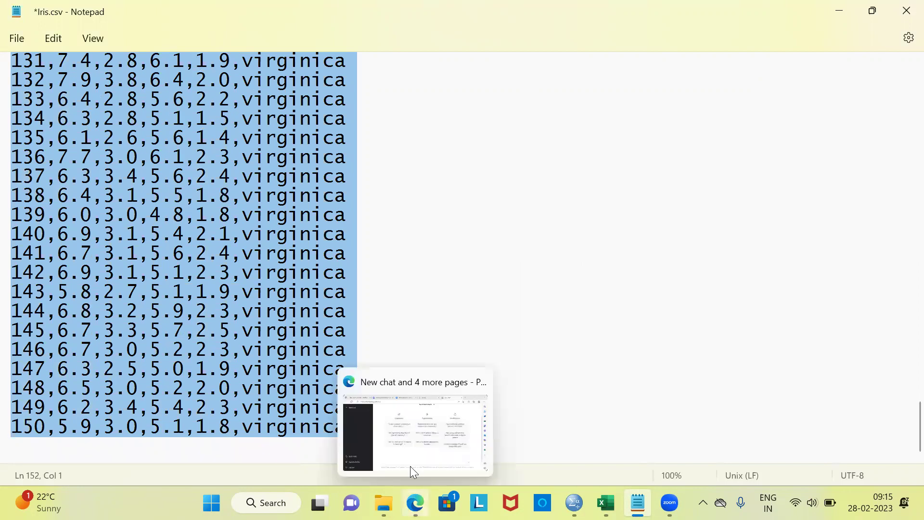
left_click(410, 465)
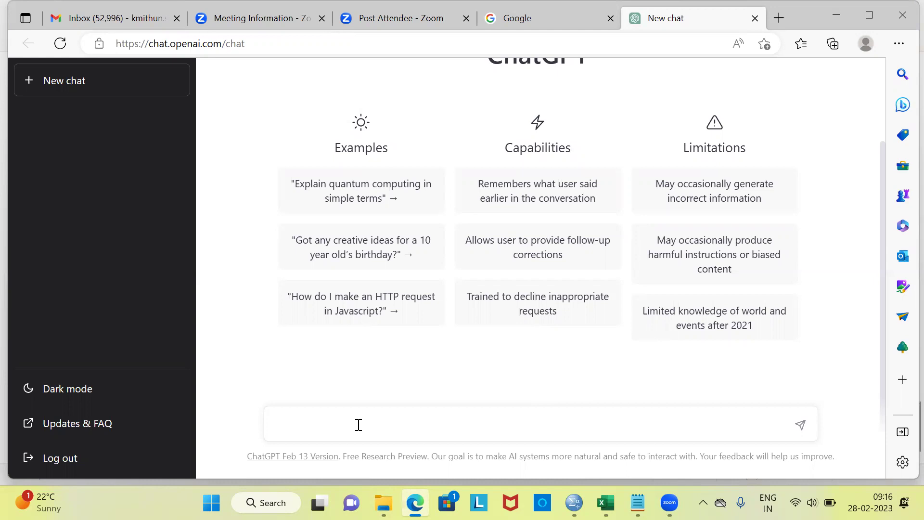
Send ChatGPT "Can you analyze the dataset given below?" with the Iris data pasted beneath
type("Can you")
key("ctrl+plus")
type("anal")
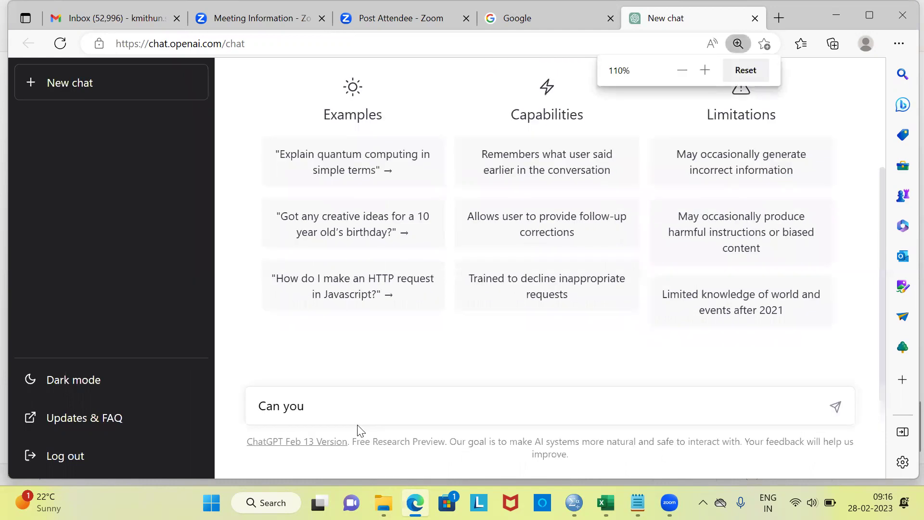
type("yze ")
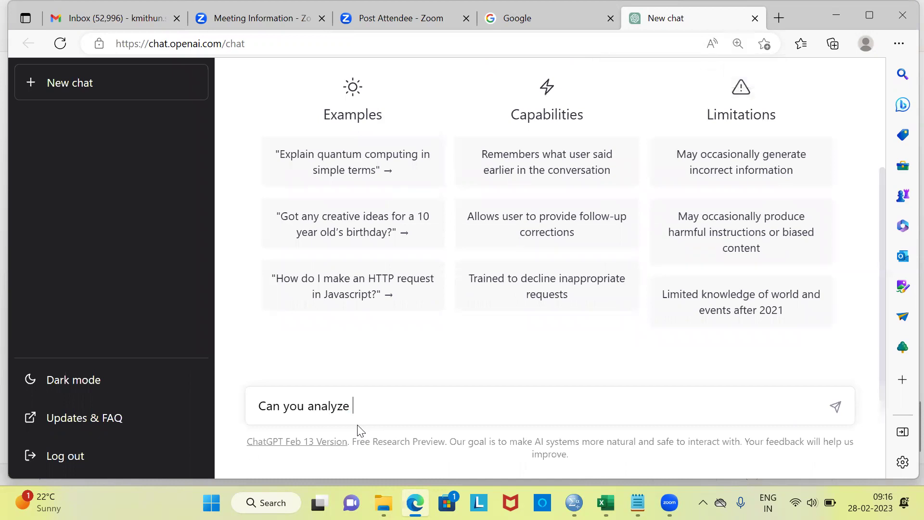
type("the dataset ")
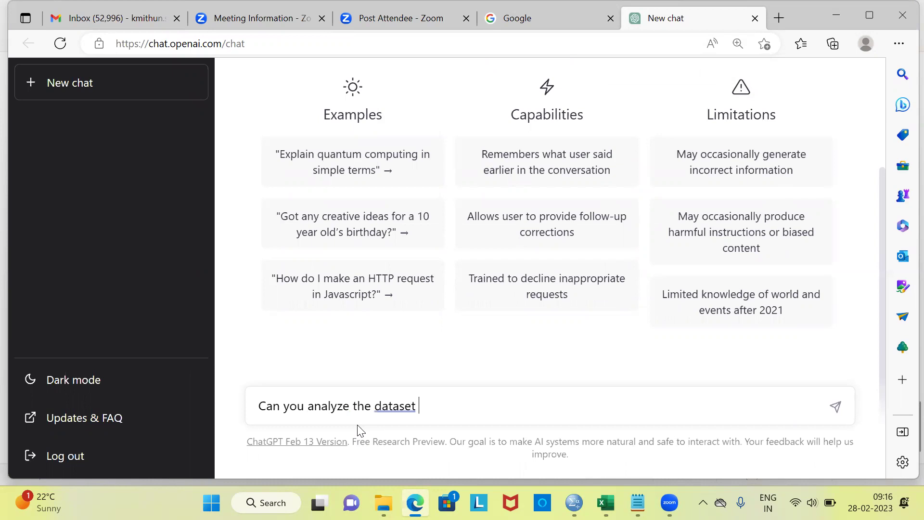
type("given below")
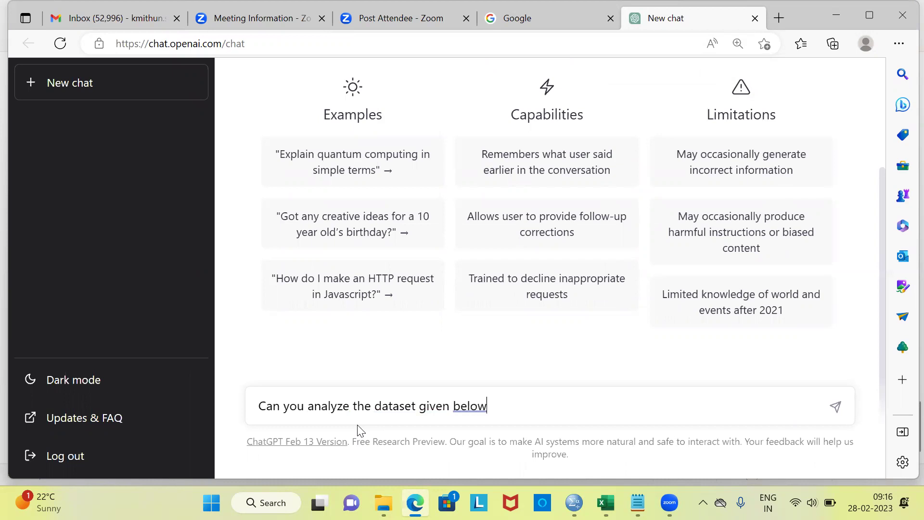
type("?")
key("ctrl+v")
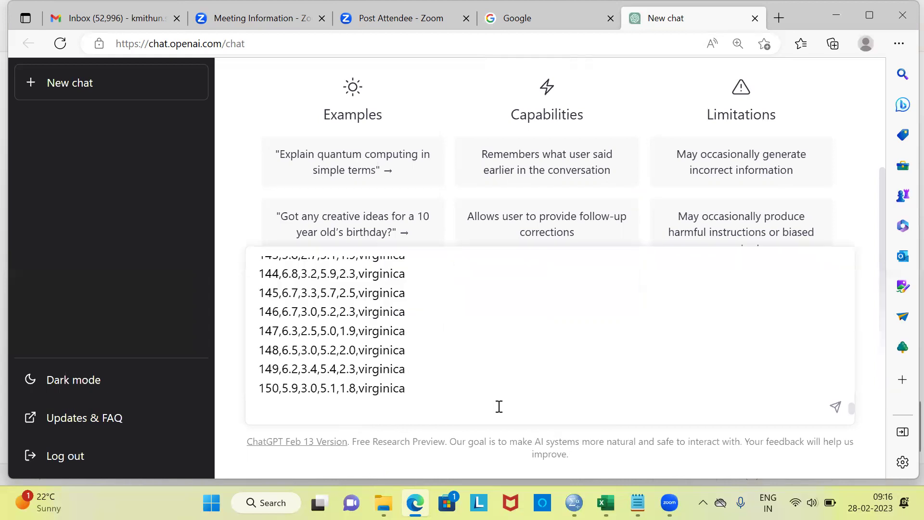
left_click(836, 407)
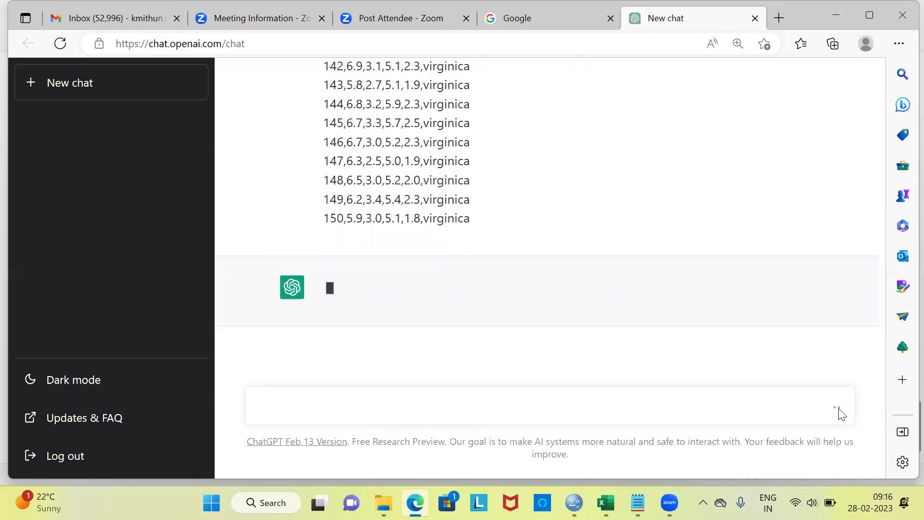